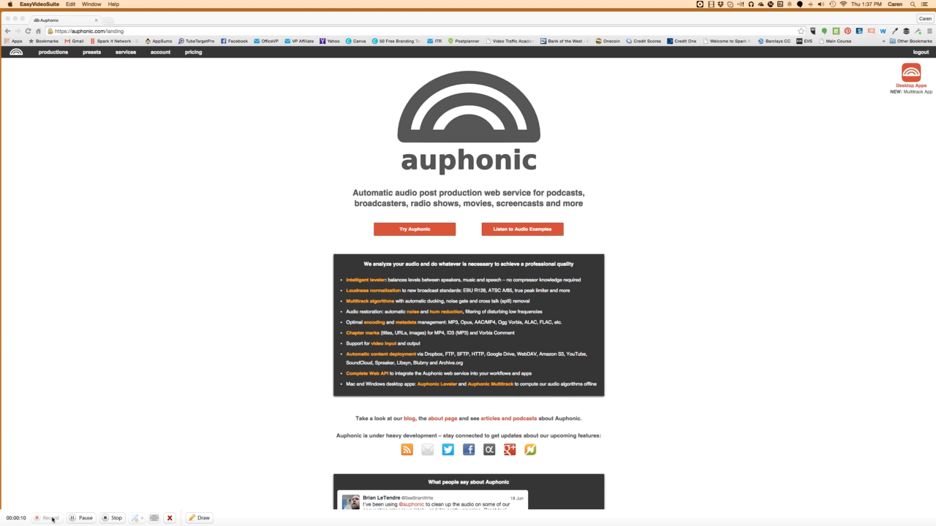
Check the connected external services, and open The Passion Point preset for editing.
click(50, 518)
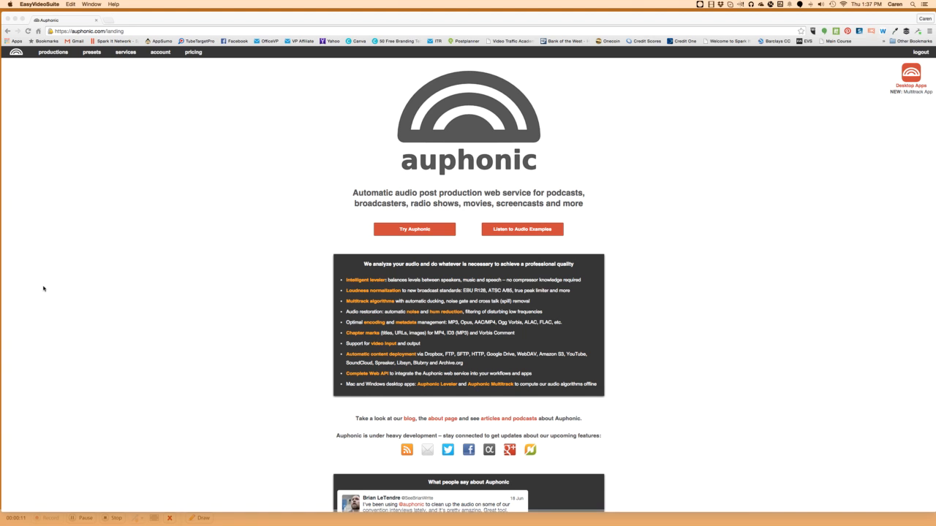
click(124, 52)
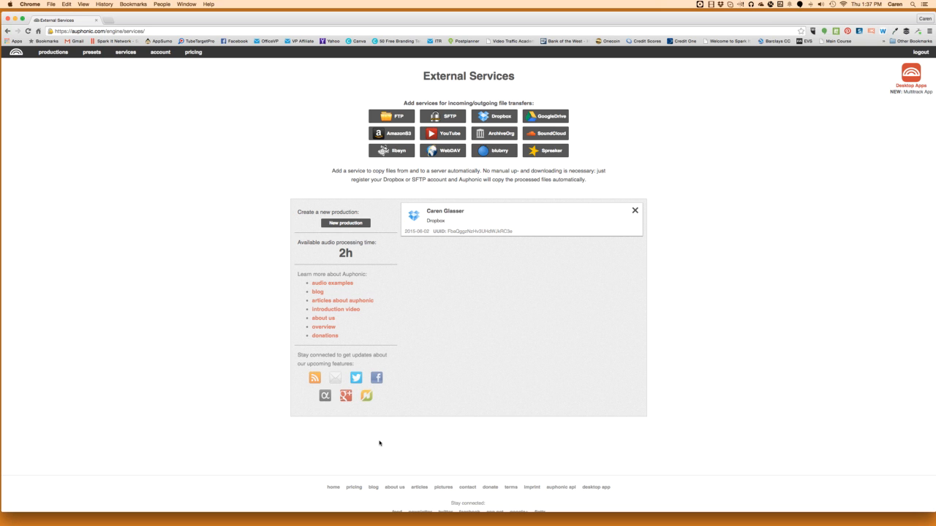
click(92, 52)
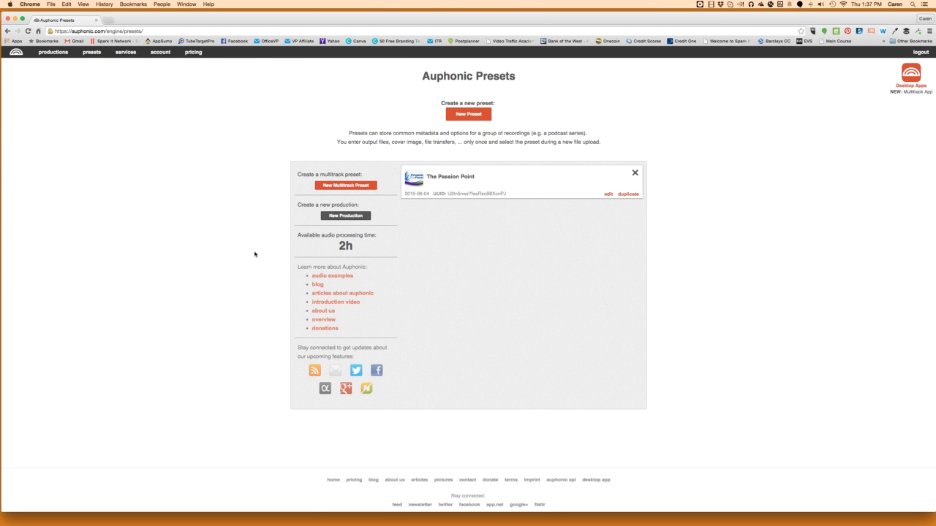
click(470, 184)
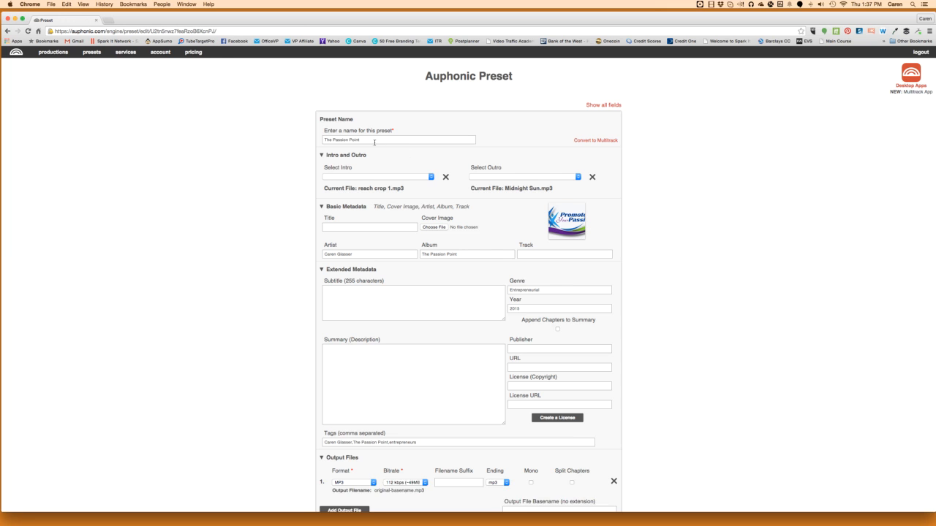
Review the preset's name, intro and outro, cover image, artist, extended metadata, tags and output file settings.
click(367, 141)
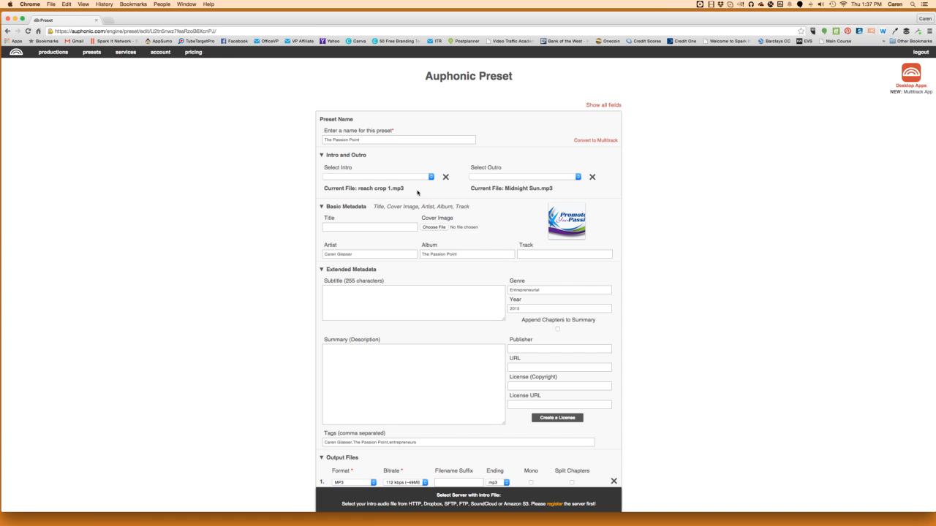
click(376, 229)
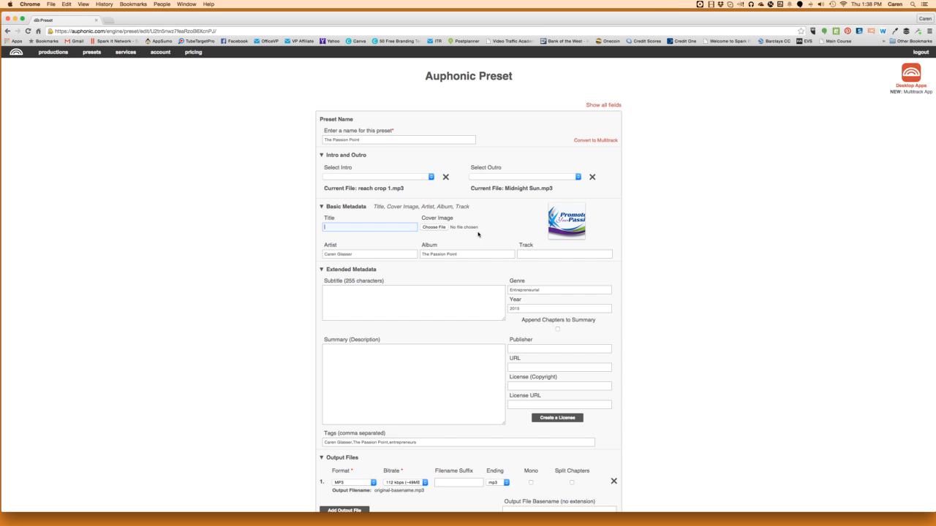
click(433, 228)
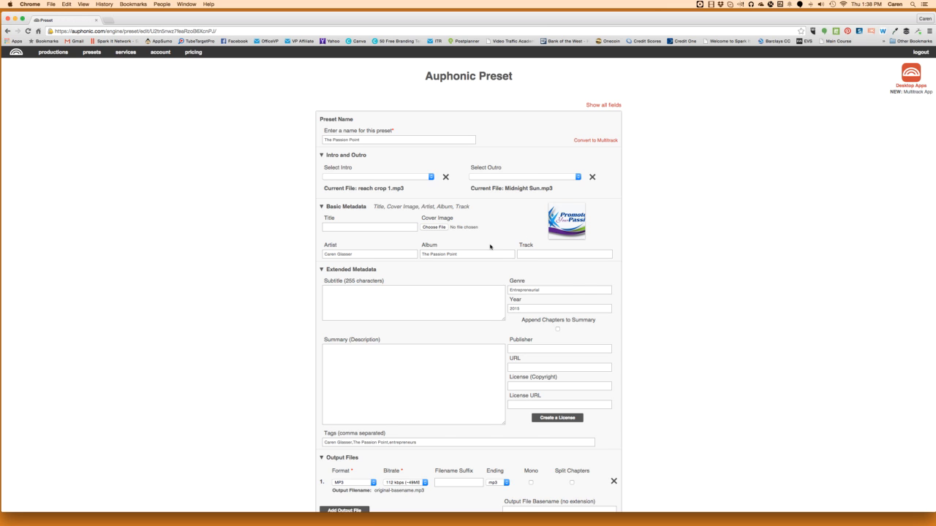
click(356, 255)
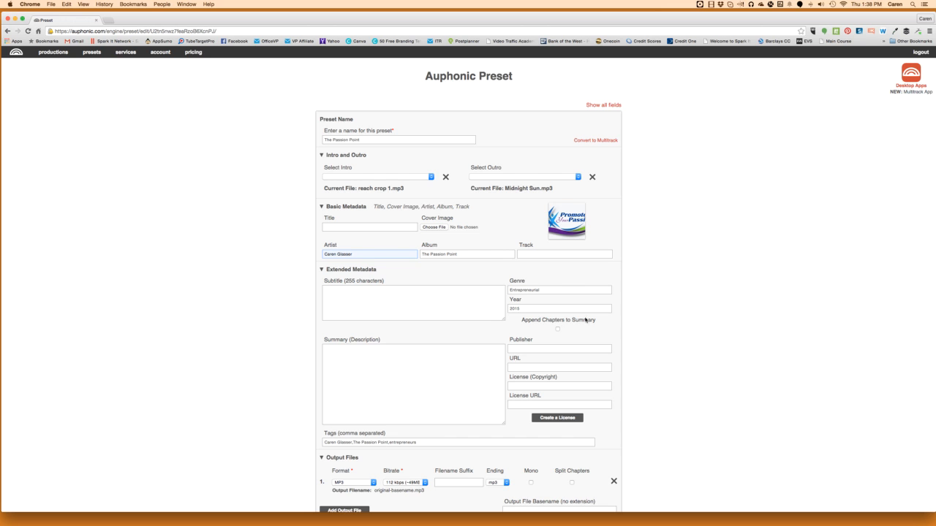
scroll(626, 325, down, 5)
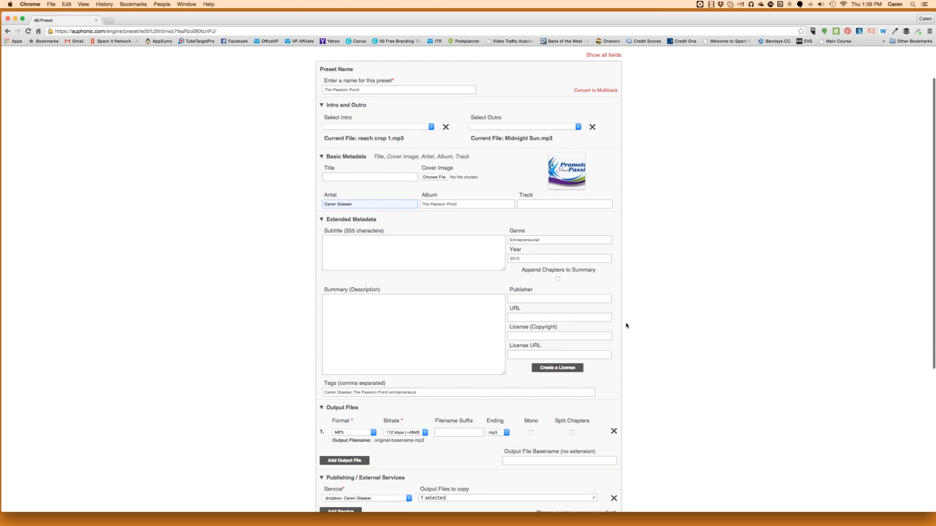
scroll(626, 326, down, 1)
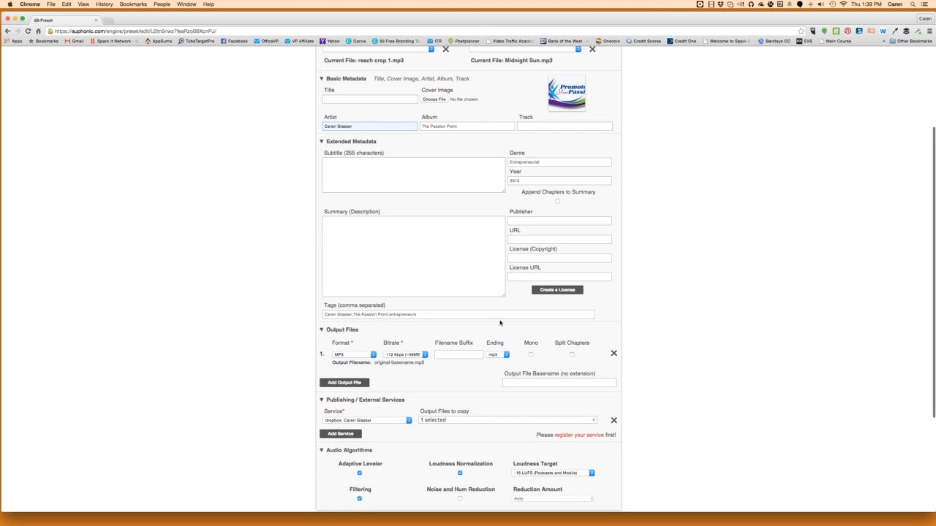
click(431, 314)
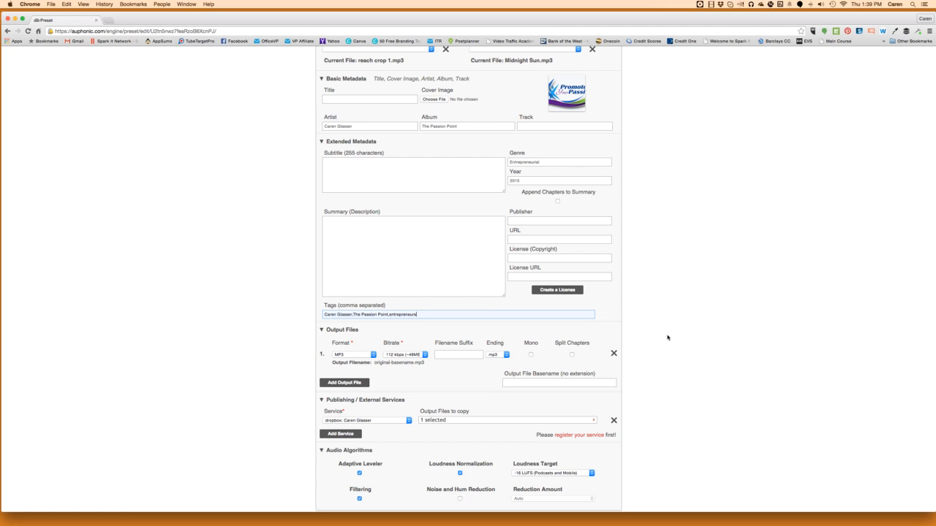
scroll(667, 338, down, 5)
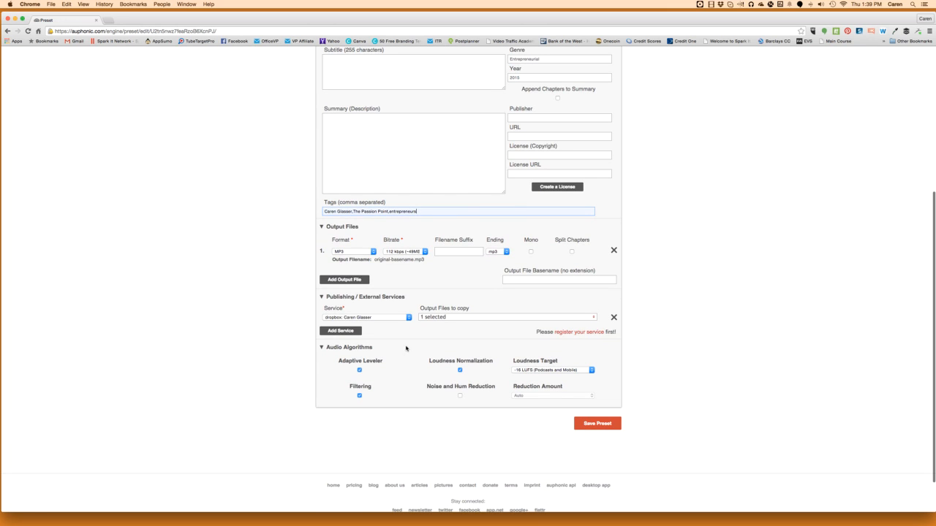
Check the Dropbox publishing service and the audio algorithms, and save the preset.
click(408, 318)
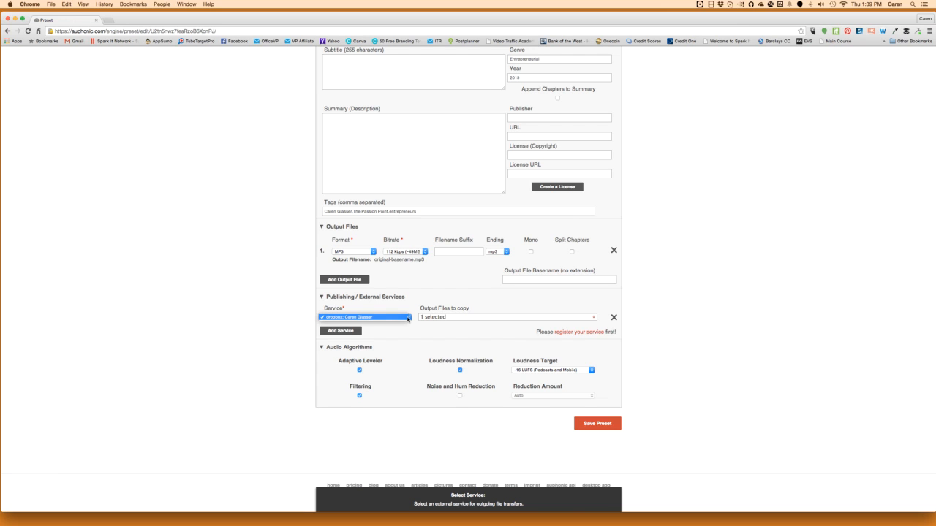
click(407, 318)
click(678, 308)
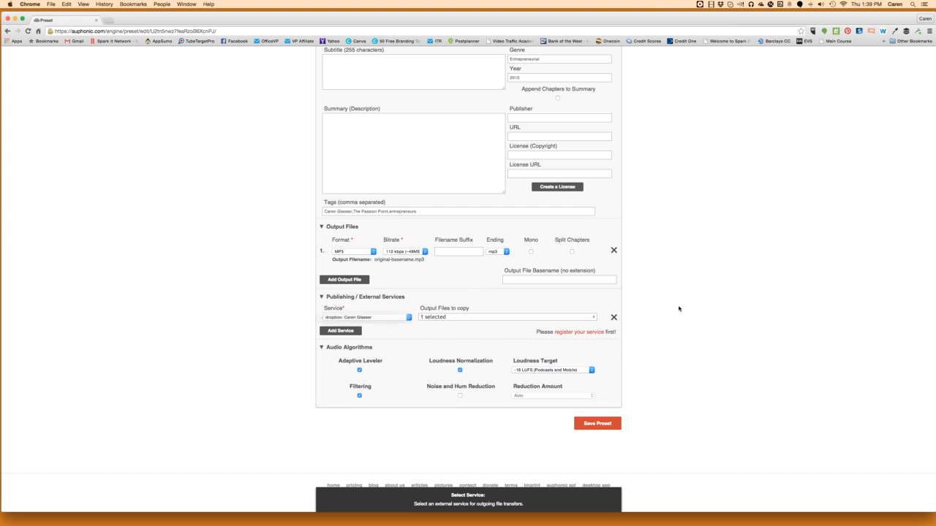
scroll(679, 308, down, 3)
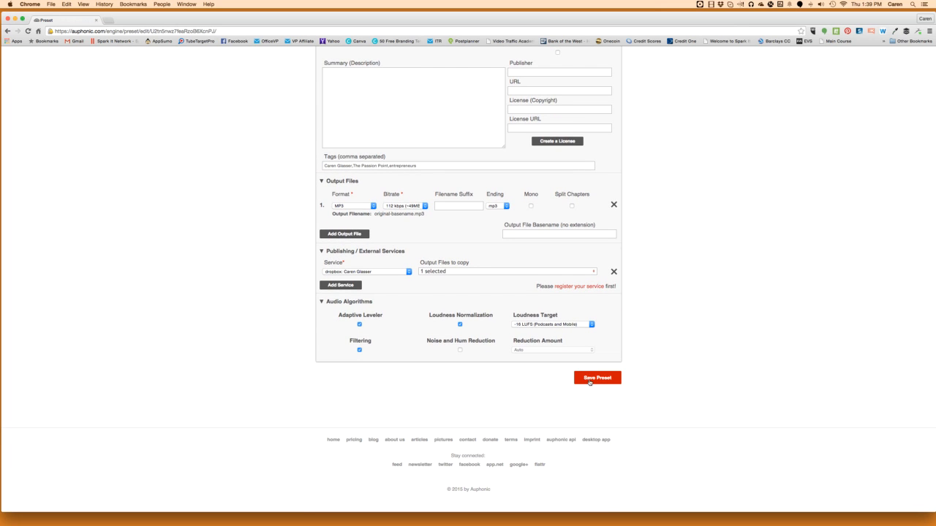
click(590, 380)
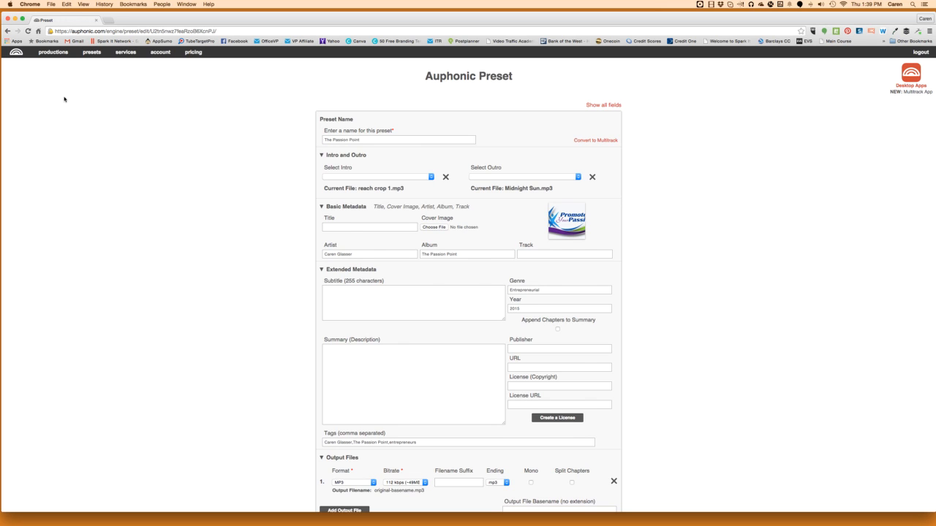
Create a new production and apply The Passion Point preset to it.
click(53, 54)
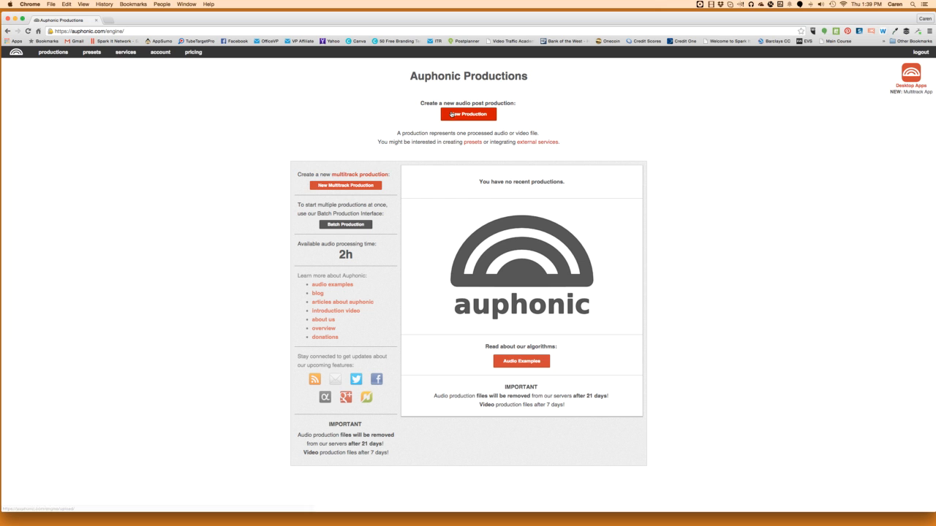
click(467, 115)
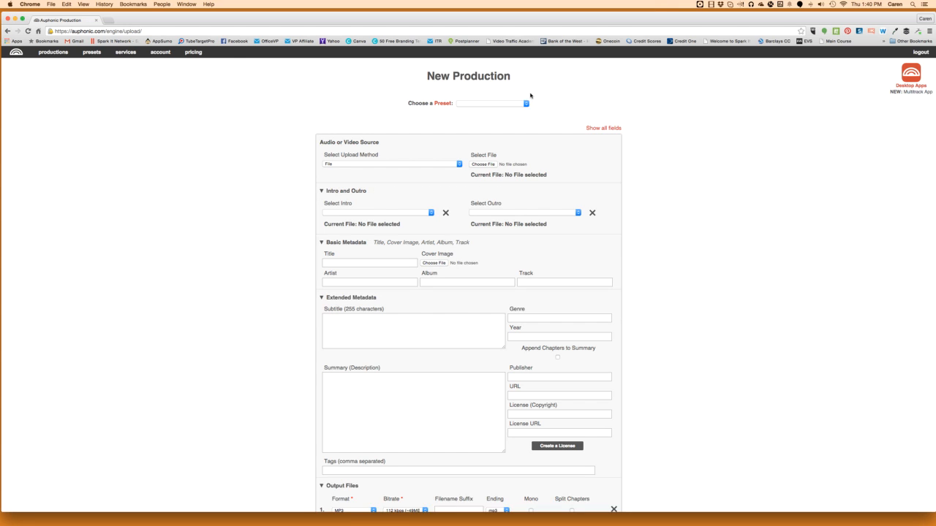
click(527, 103)
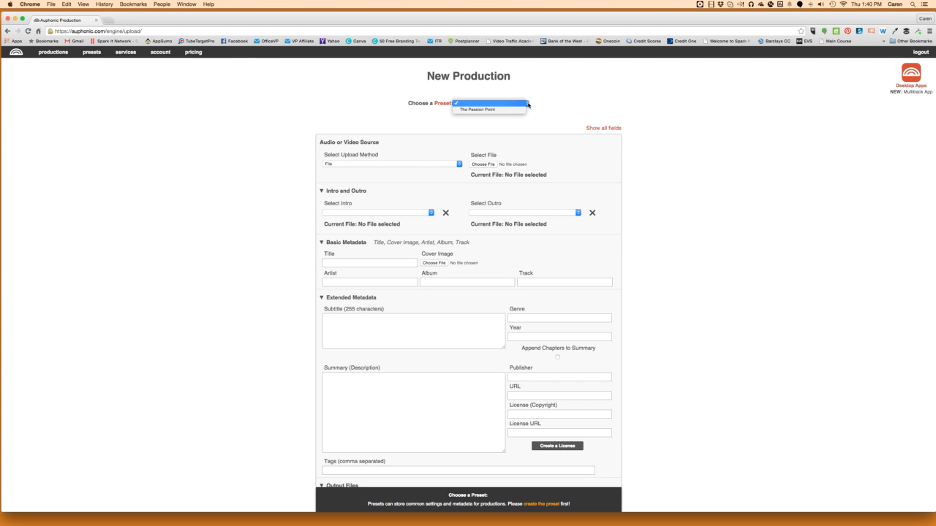
click(522, 109)
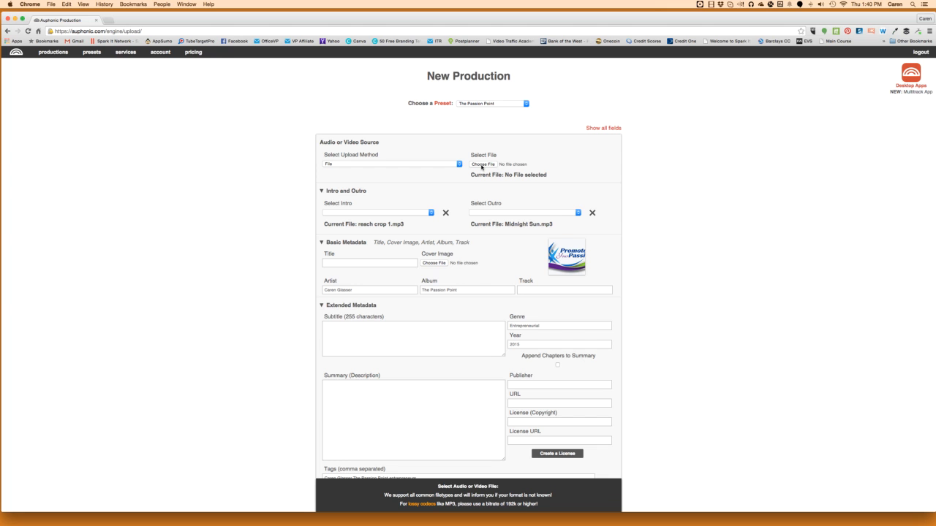
Enter "How Entrepreneurs start their day" as the production's title.
click(352, 262)
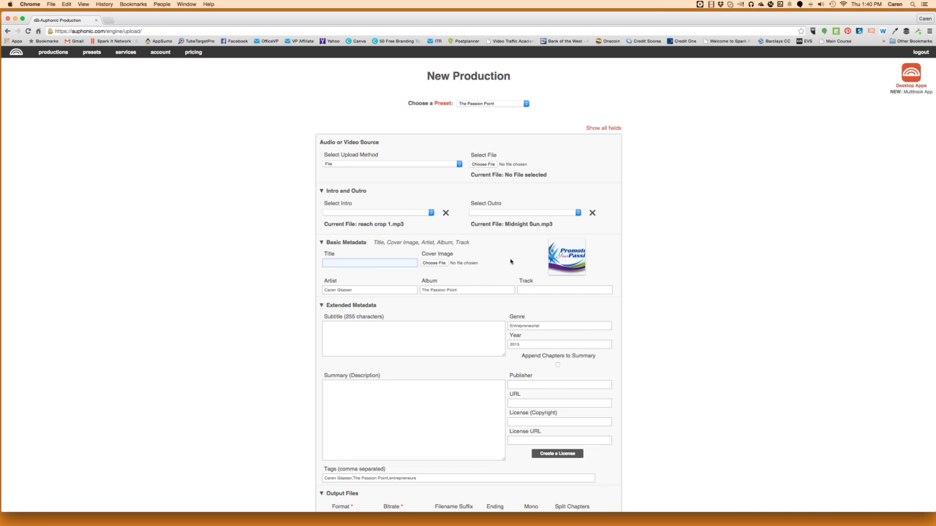
text(How)
text( Entrepe)
text(enuers)
key(BackSpace)
key(BackSpace)
key(BackSpace)
key(BackSpace)
key(BackSpace)
text(eurs start the)
Add the guest's full name after an ampersand to the production's artist.
click(359, 291)
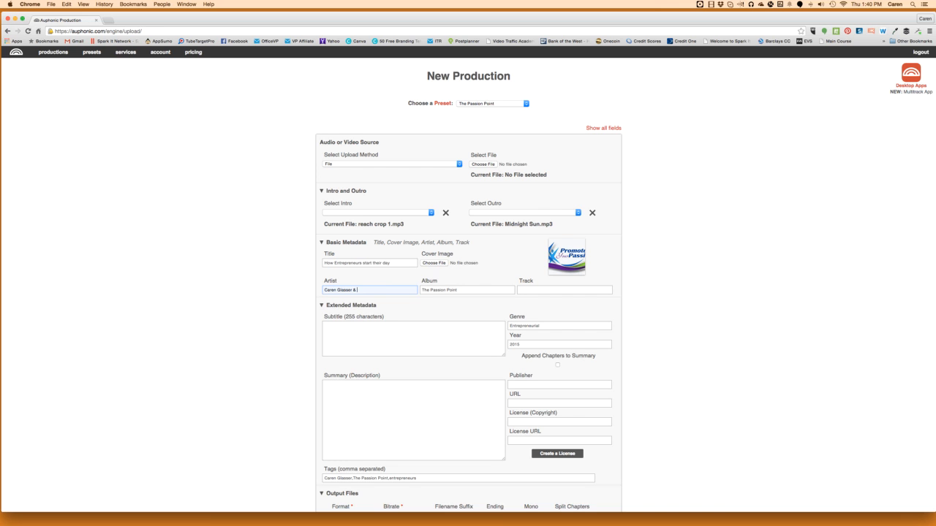
text(mo)
click(357, 389)
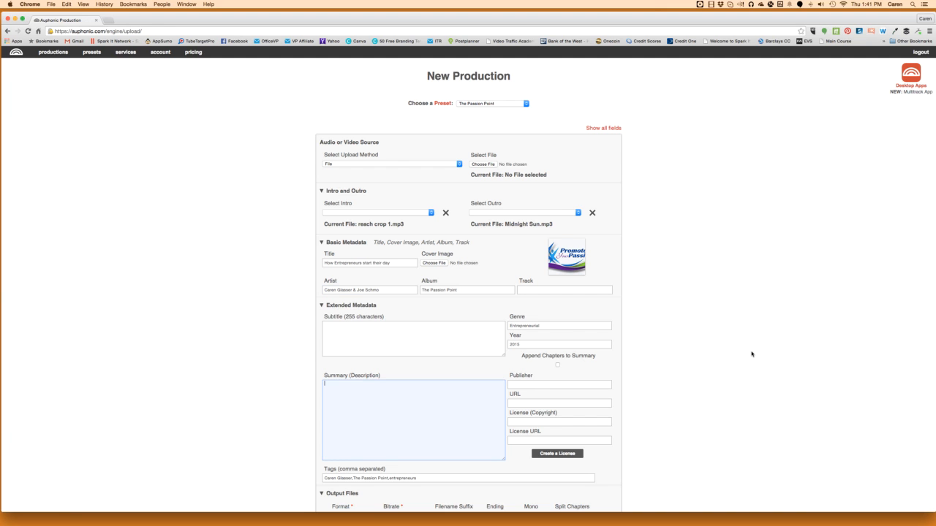
Append "Starting your day, working smart" to the production's comma-separated tags.
scroll(288, 365, down, 5)
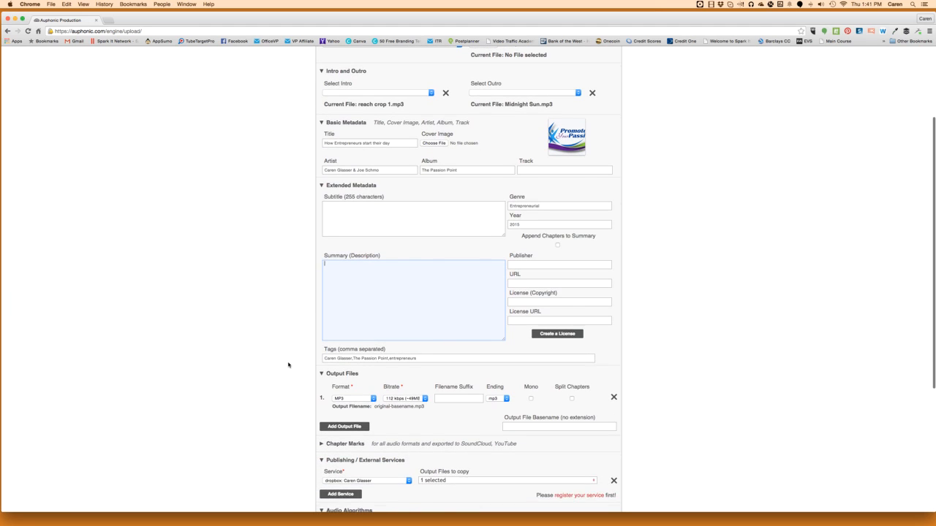
click(417, 359)
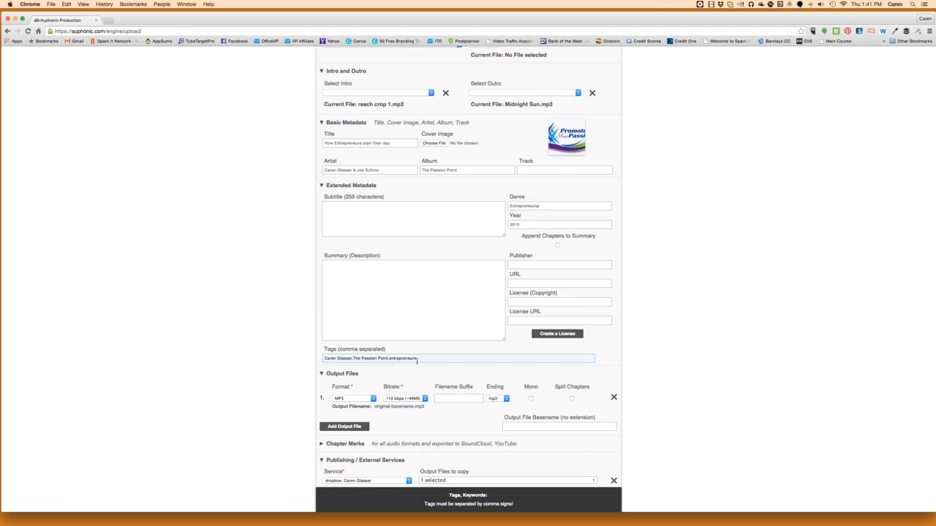
text(St)
text(arting your day,)
text( work)
text(ing sm)
text(,)
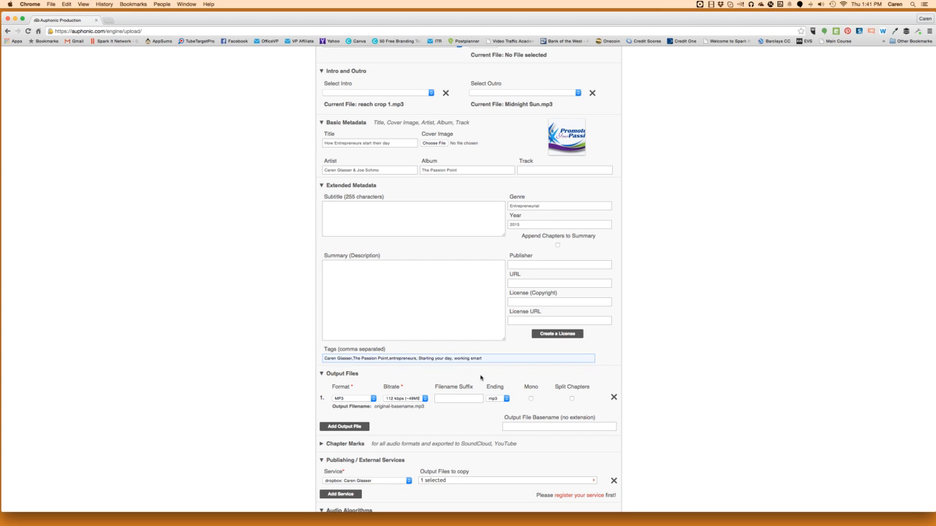
click(500, 372)
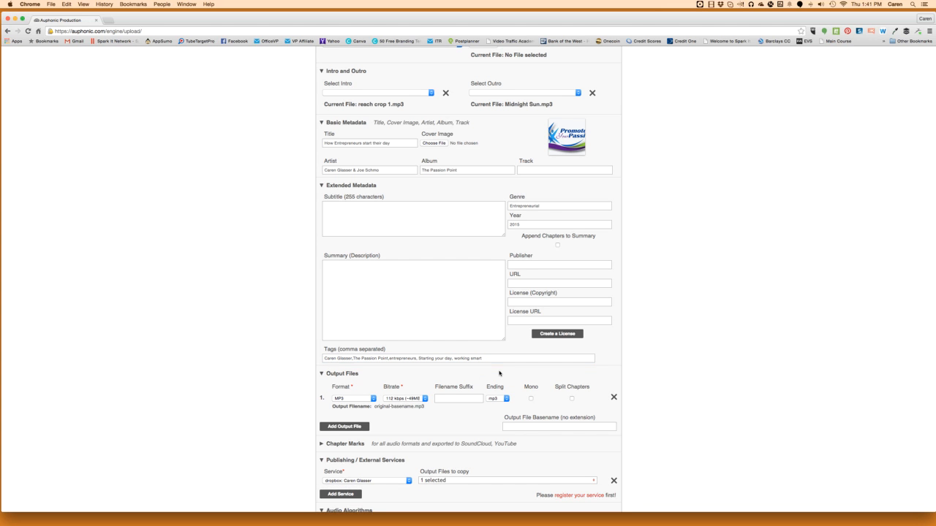
Check the publishing service, and try to start the production with no source file chosen.
scroll(654, 382, down, 3)
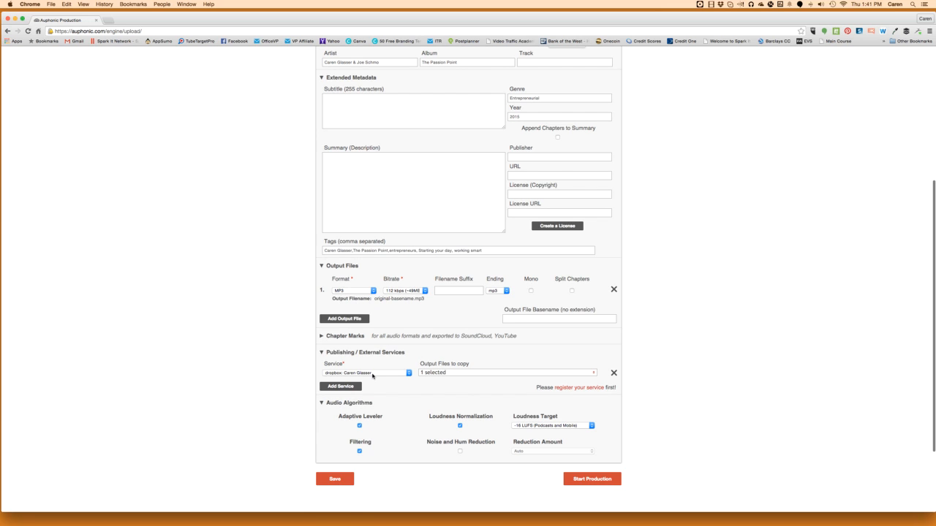
mouse_move(372, 376)
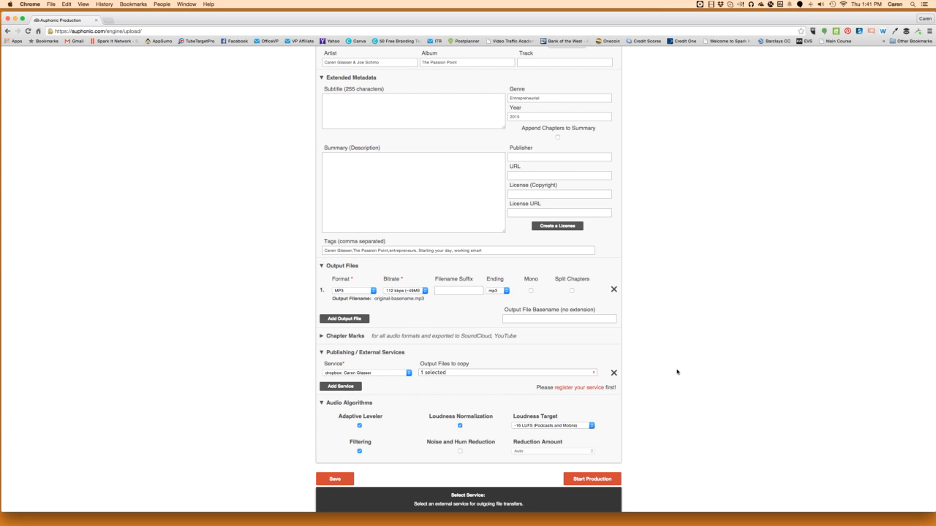
scroll(676, 372, down, 3)
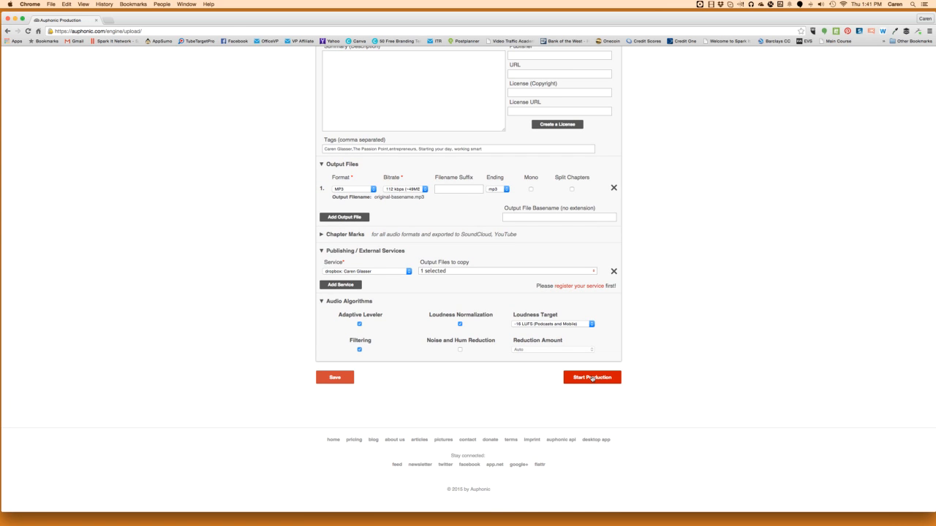
click(593, 378)
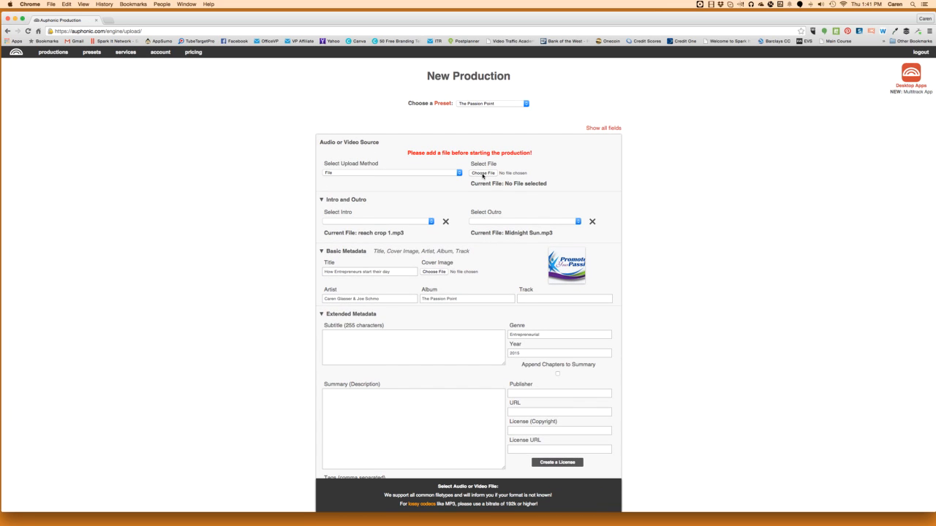
Choose 30412068-137033947.mp3 from the Dropbox folder as the production's audio source.
click(483, 173)
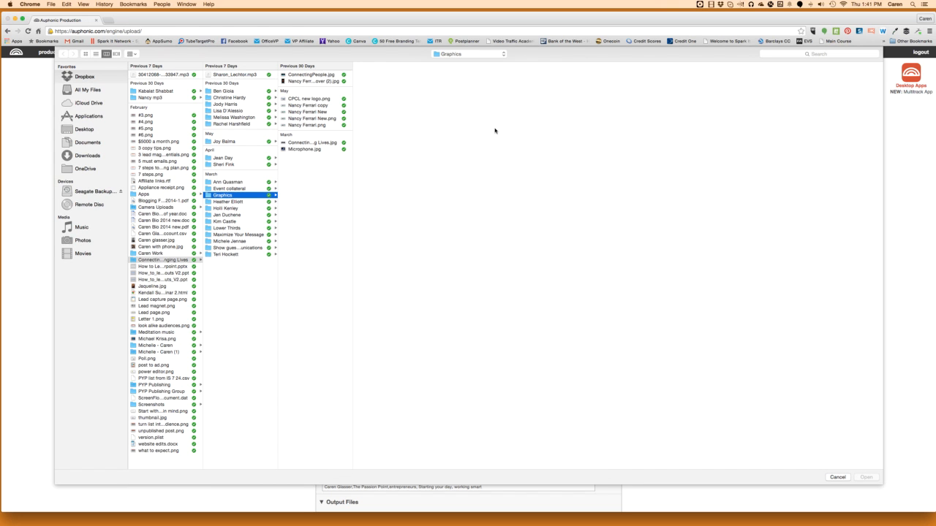
click(92, 80)
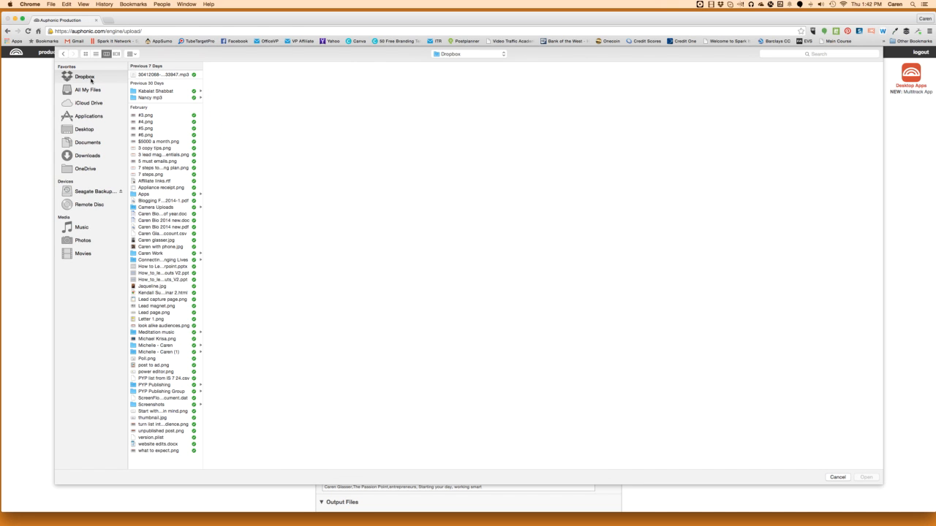
click(163, 74)
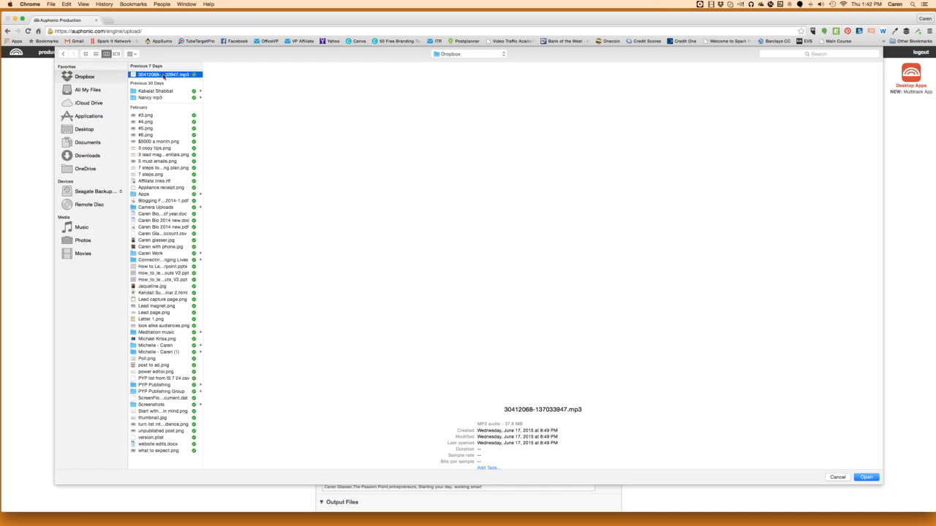
click(866, 478)
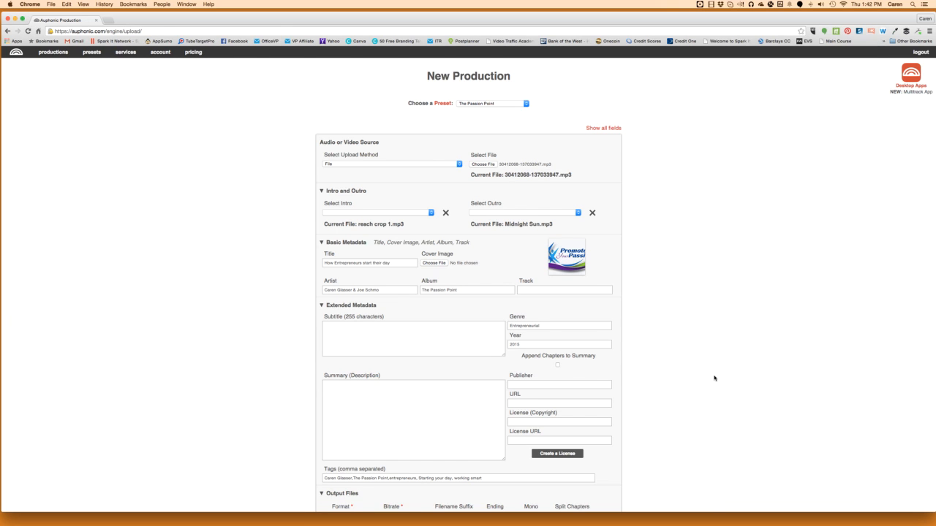
Submit the production with its chosen audio file to start processing.
scroll(714, 378, down, 1)
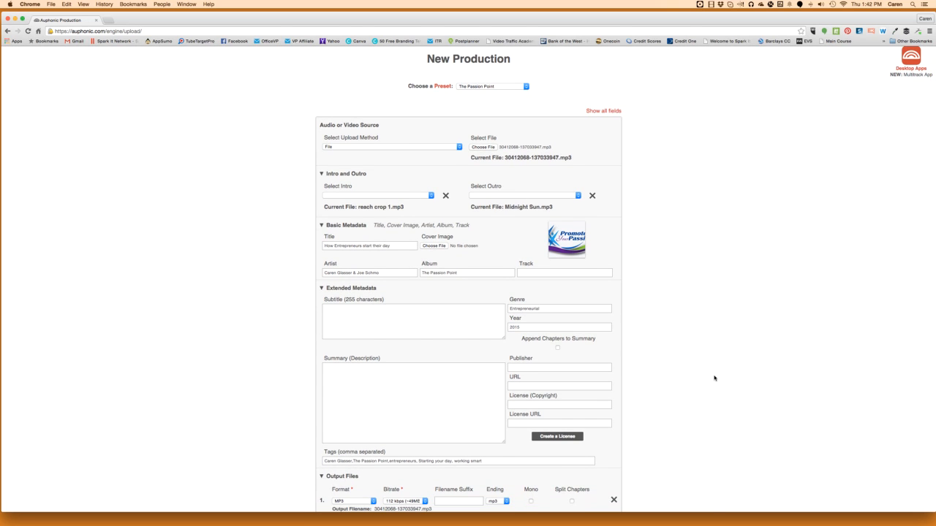
scroll(714, 378, down, 10)
click(604, 378)
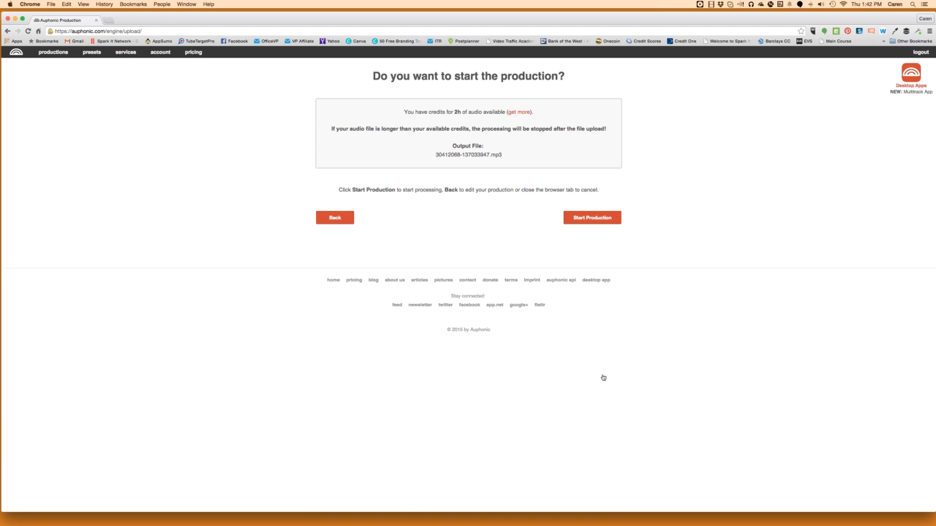